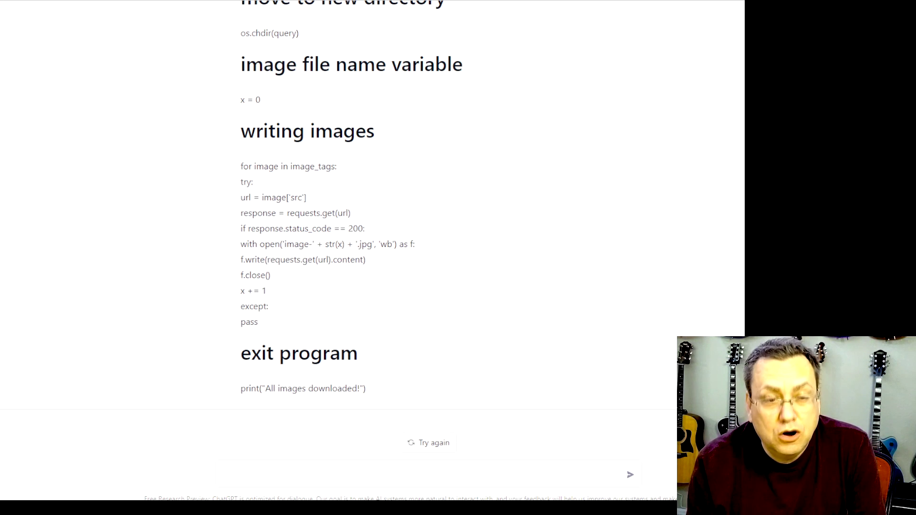
- Create a new file named test1.py in the python example folder
scroll(429, 239, "up", 10)
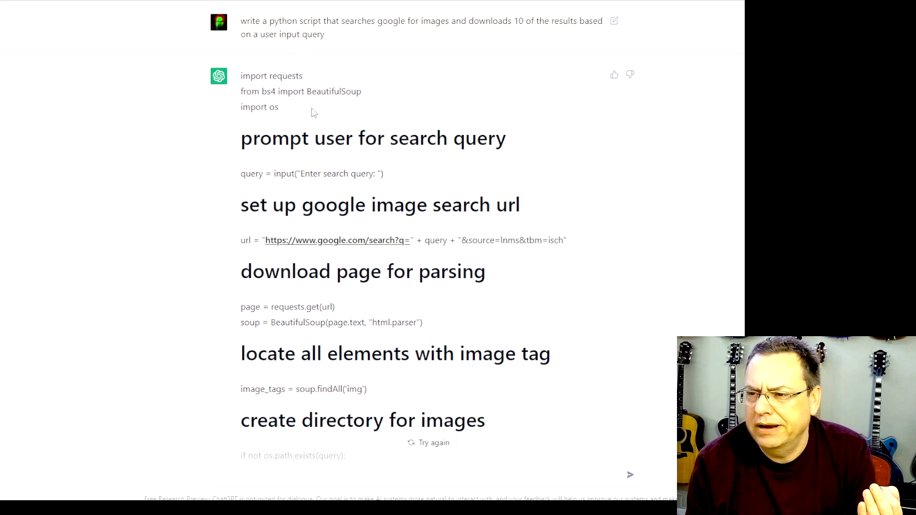
scroll(312, 113, "down", 3)
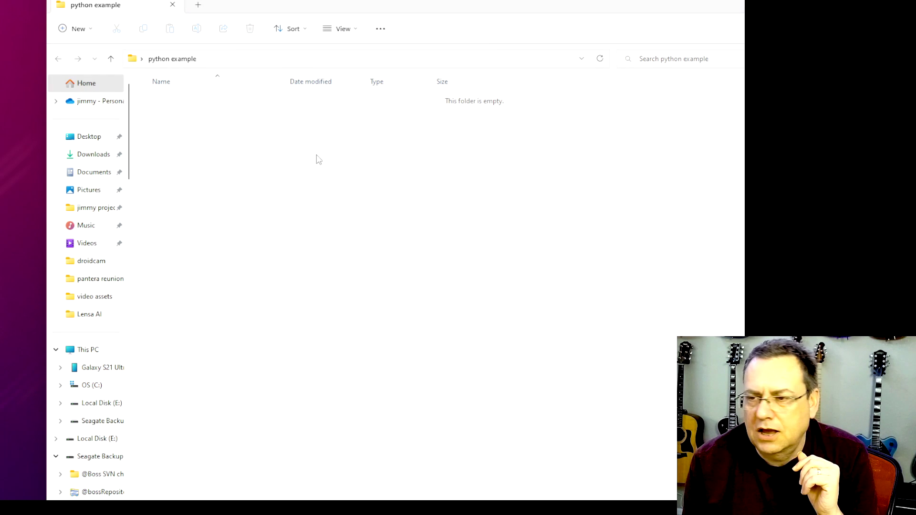
right_click(253, 169)
mouse_move(308, 255)
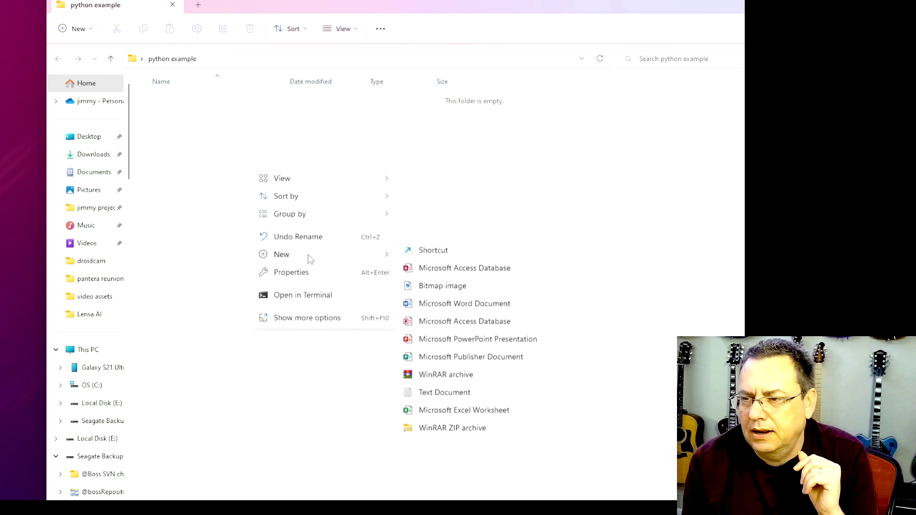
left_click(433, 416)
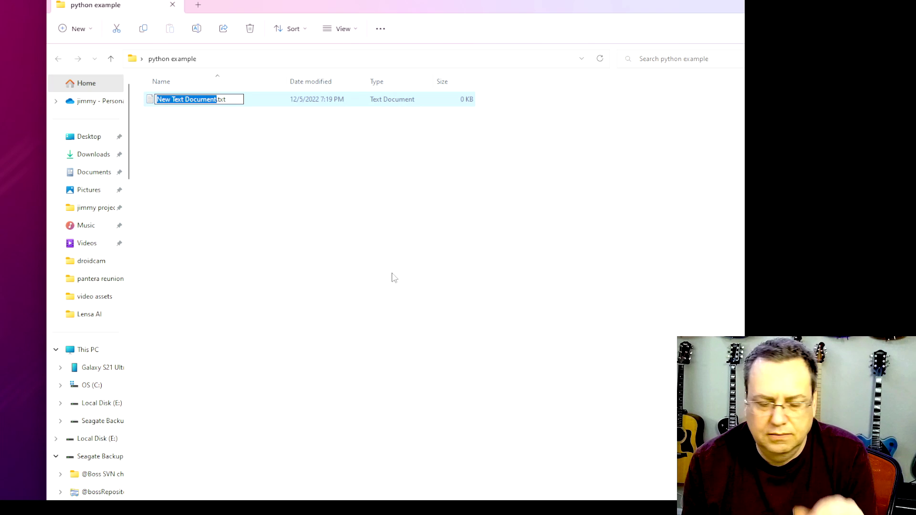
type("test1")
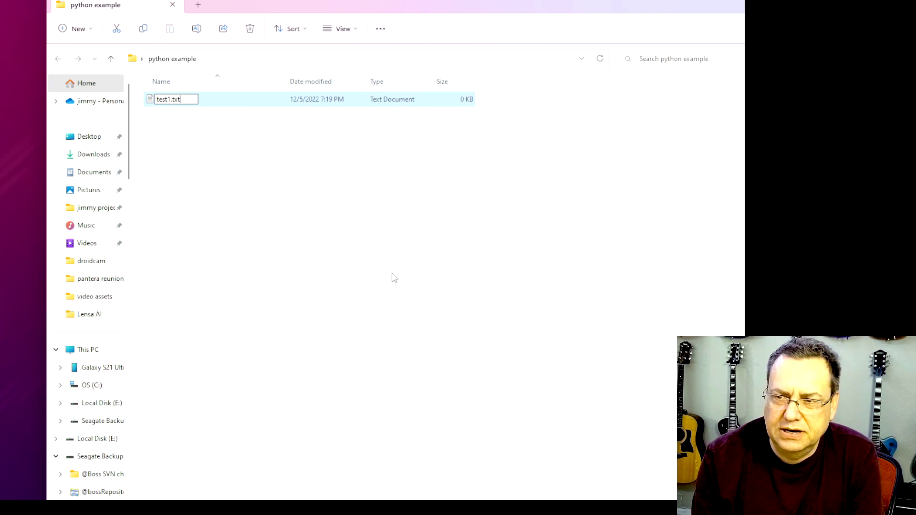
key("BackSpace")
key("BackSpace")
key("BackSpace")
type(".py")
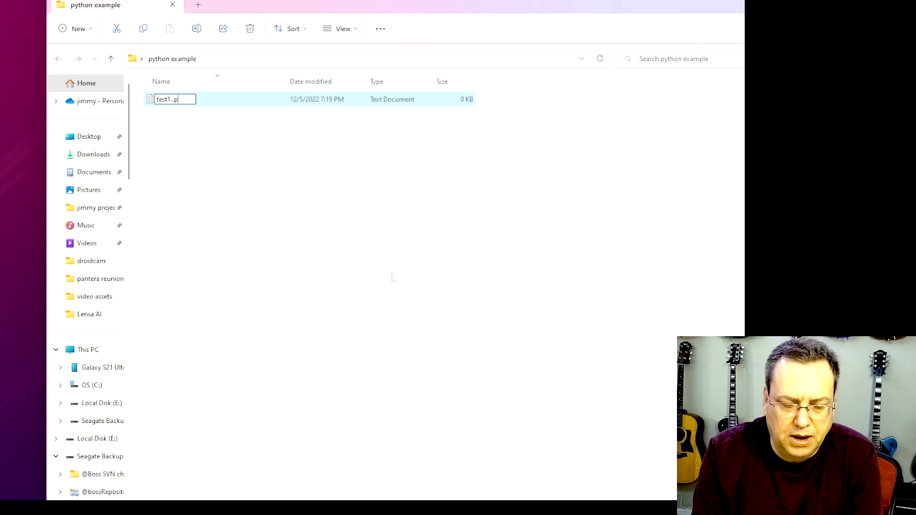
key("Return")
key("Return")
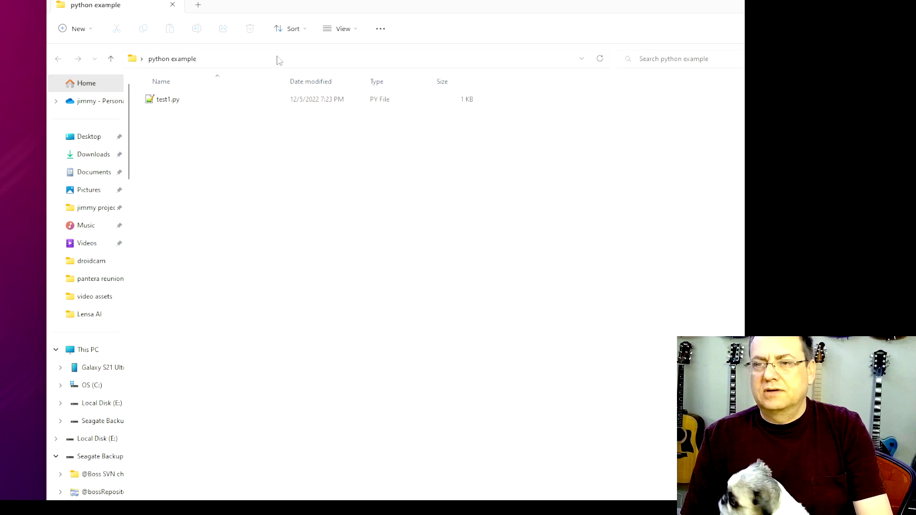
left_click(275, 58)
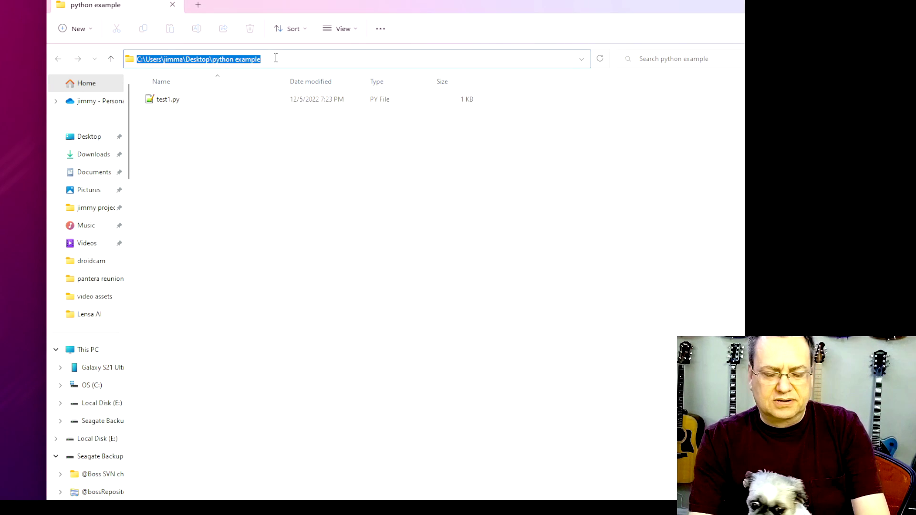
- Open a Command Prompt in the folder and indent os.makedirs(query) under its if statement
type("cmd")
key("Return")
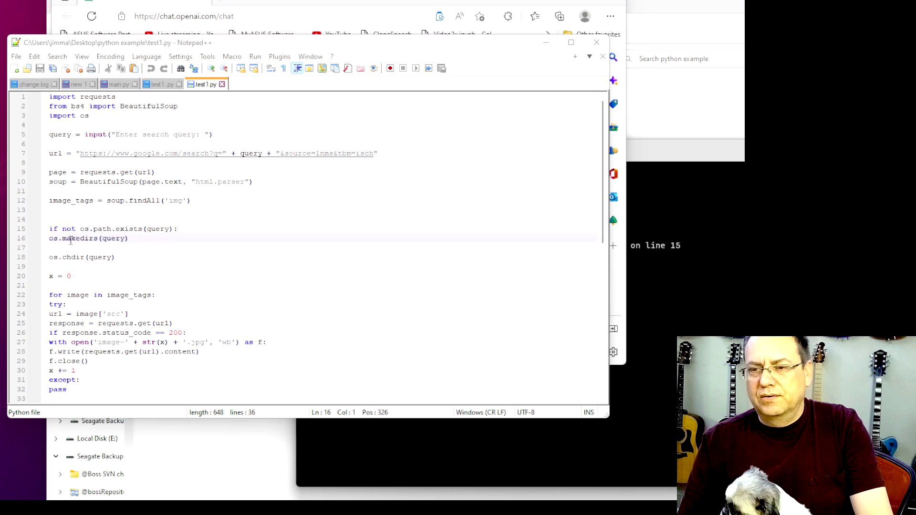
key("Tab")
scroll(159, 272, "down", 2)
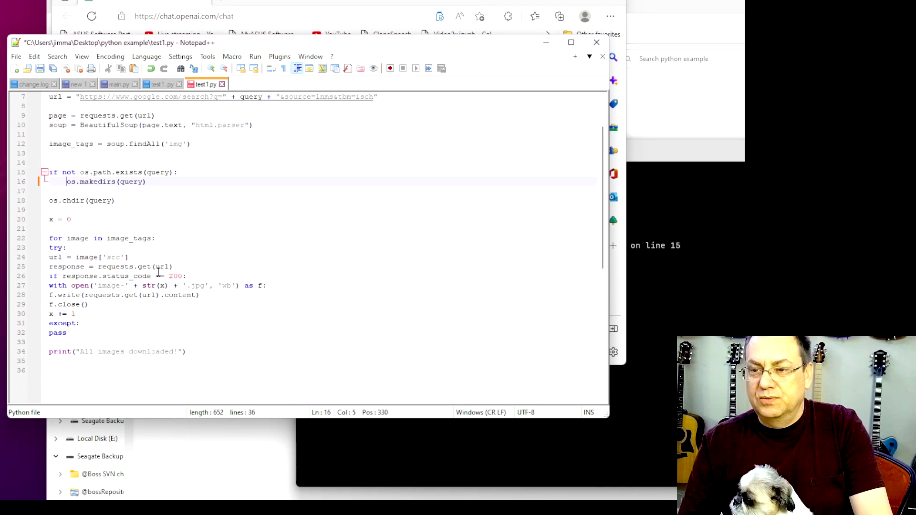
scroll(159, 272, "down", 1)
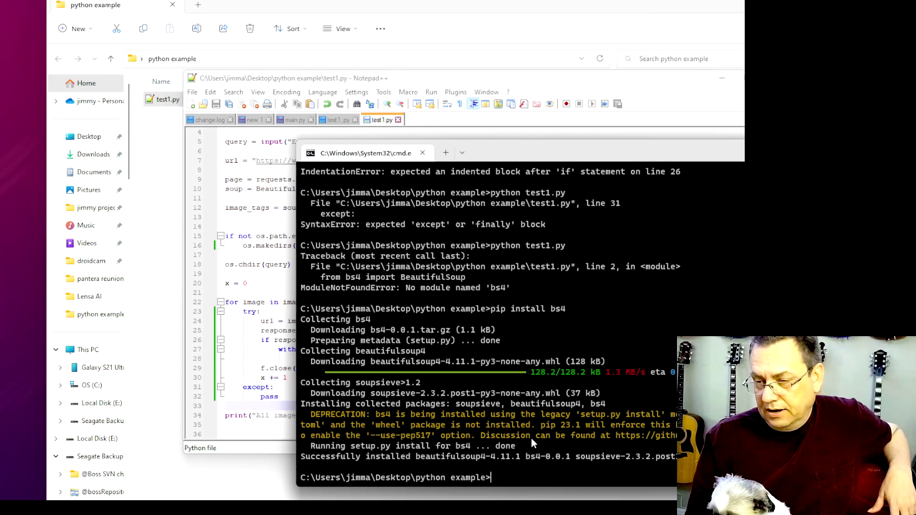
- Rerun python test1.py with 'shih tzu' as the search query
key("Up")
key("Up")
key("Return")
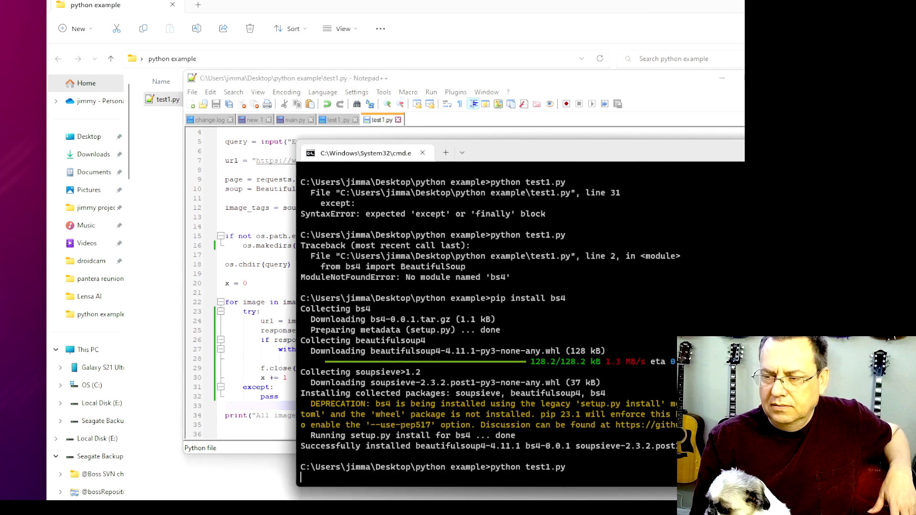
type("shih tzu")
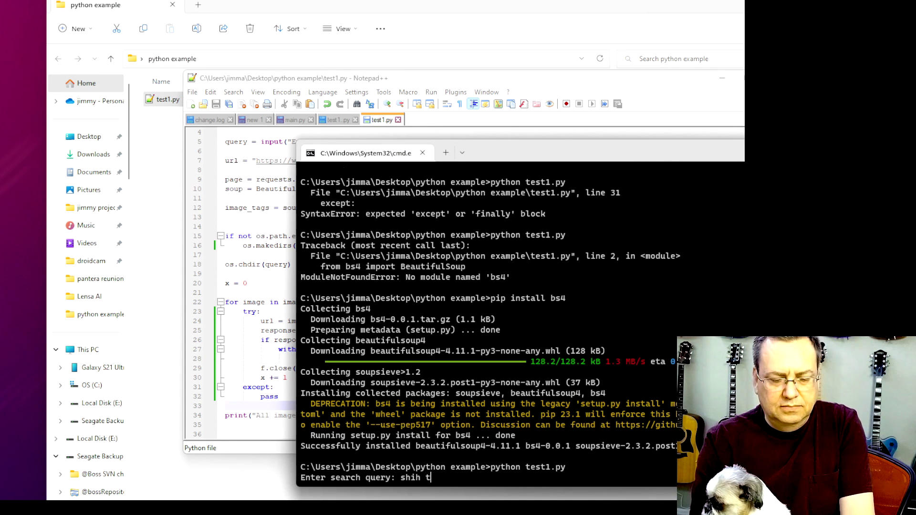
key("Return")
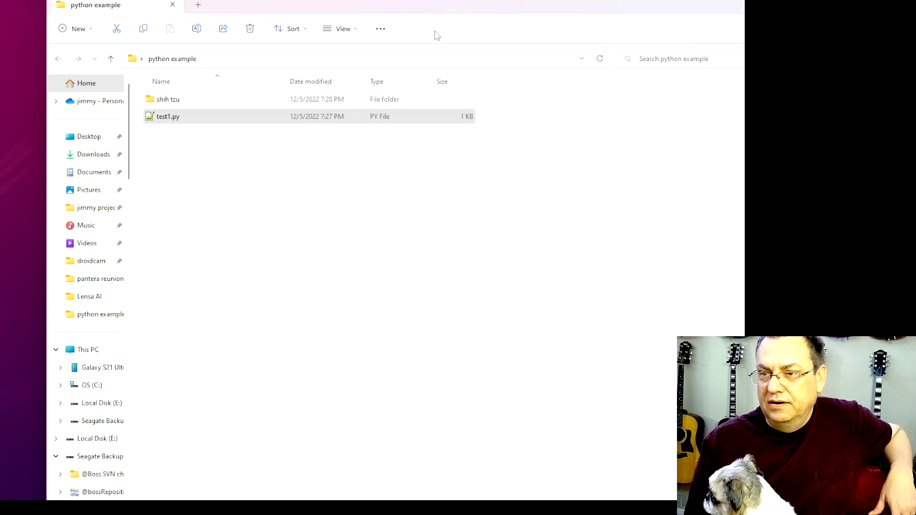
- Open the shih tzu folder maximized and view the dog photos starting from image-2.jpg
left_click(433, 36)
double_click(167, 99)
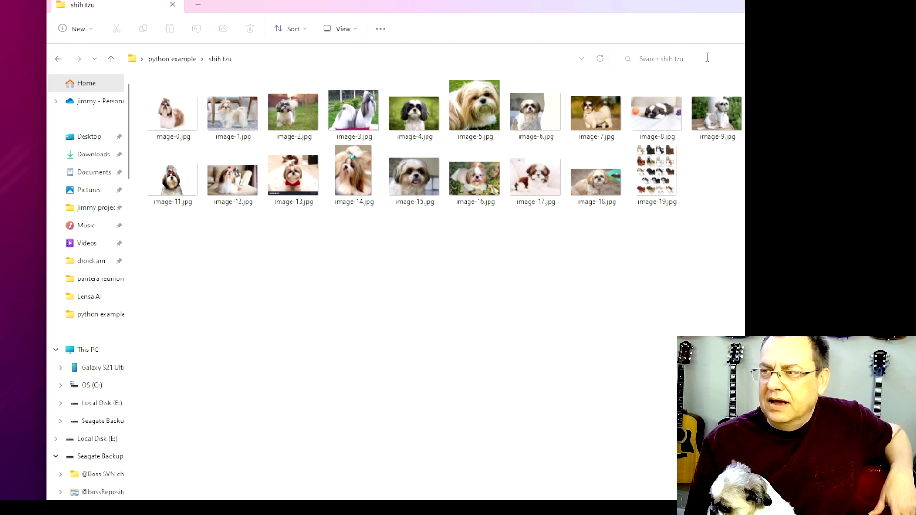
key("super+Up")
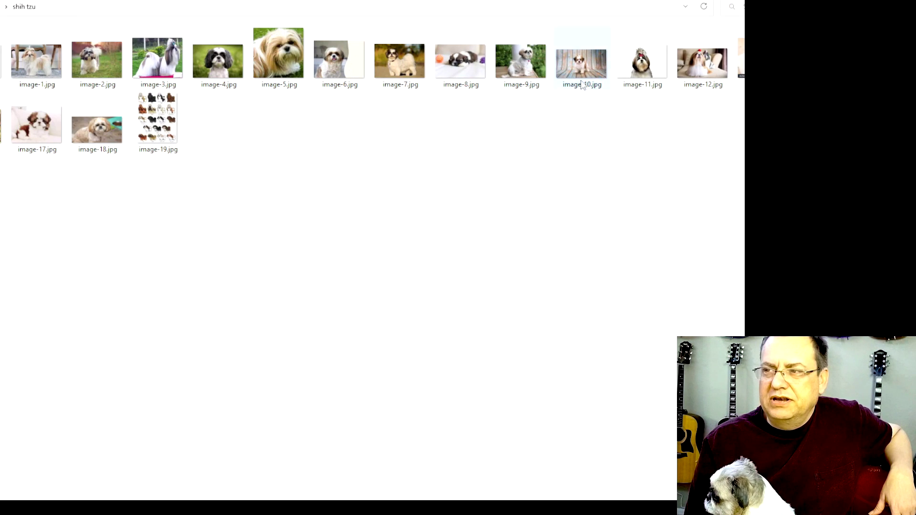
left_click(99, 61)
double_click(100, 61)
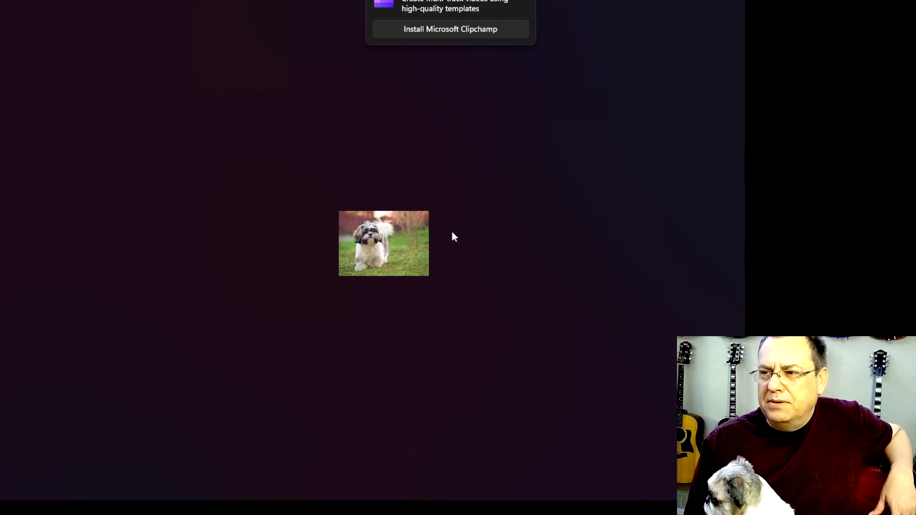
key("Right")
key("Right")
key("Right")
key("Right")
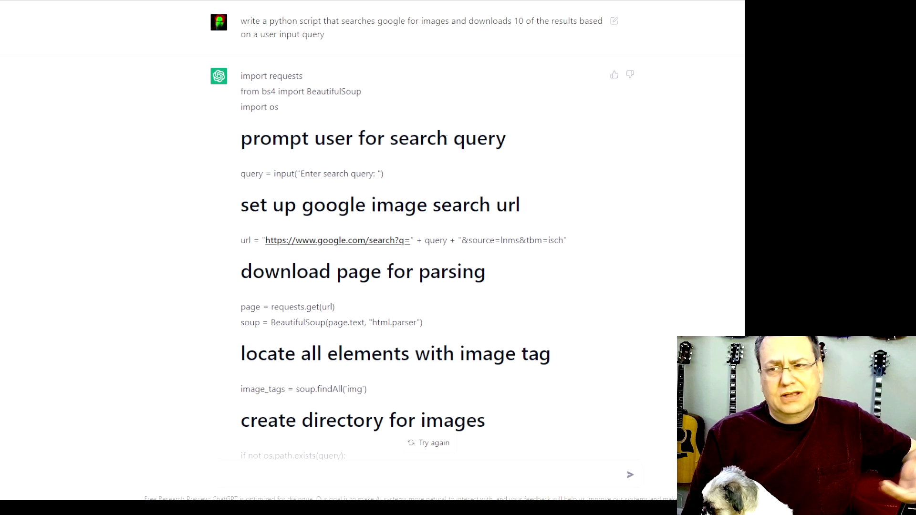
- Start typing the question 'what would it sound like if Robert Plant sang for Metallica'
triple_click(332, 41)
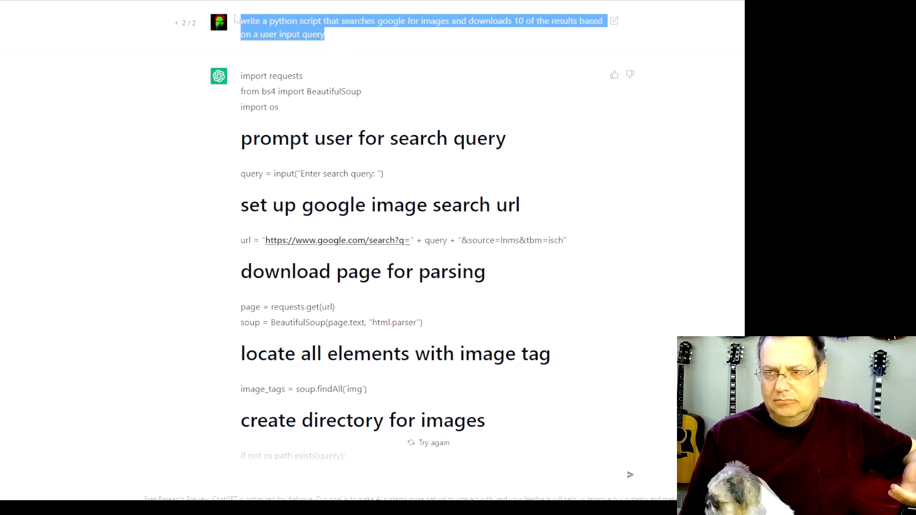
scroll(429, 286, "down", 10)
left_click(313, 474)
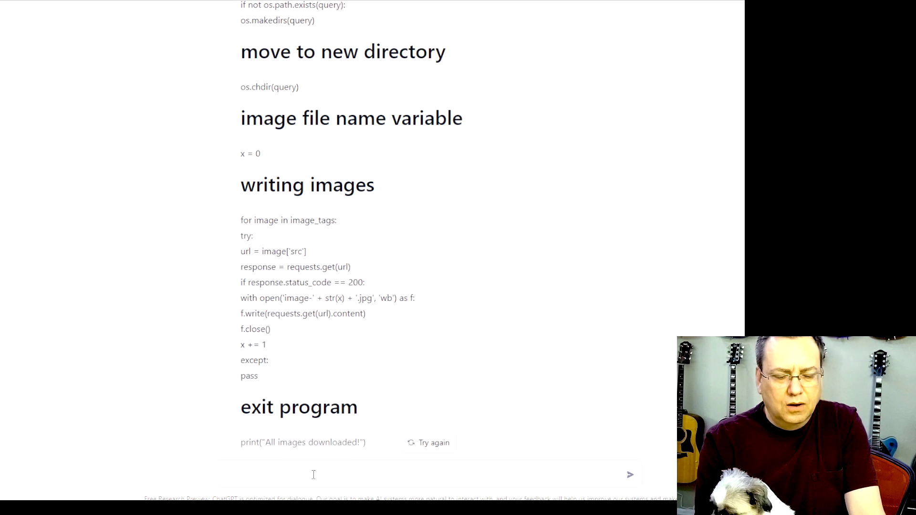
type("what would")
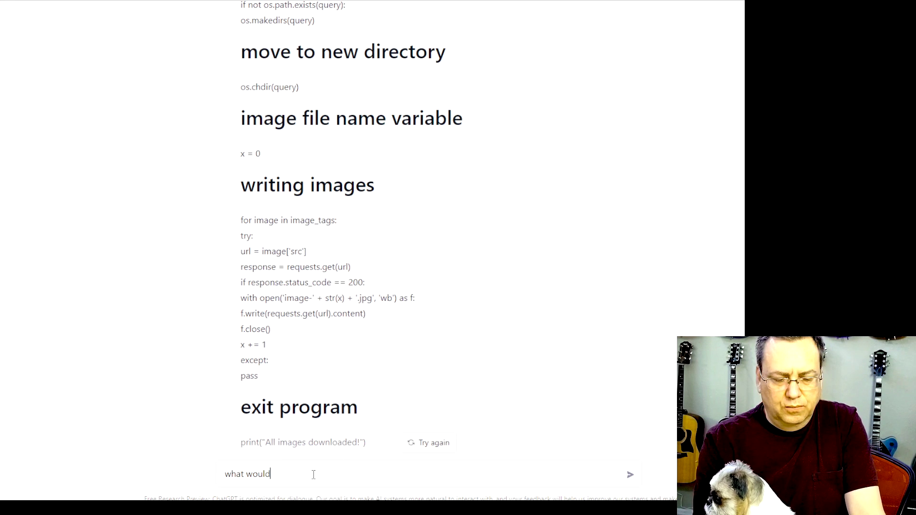
type(" it sound l")
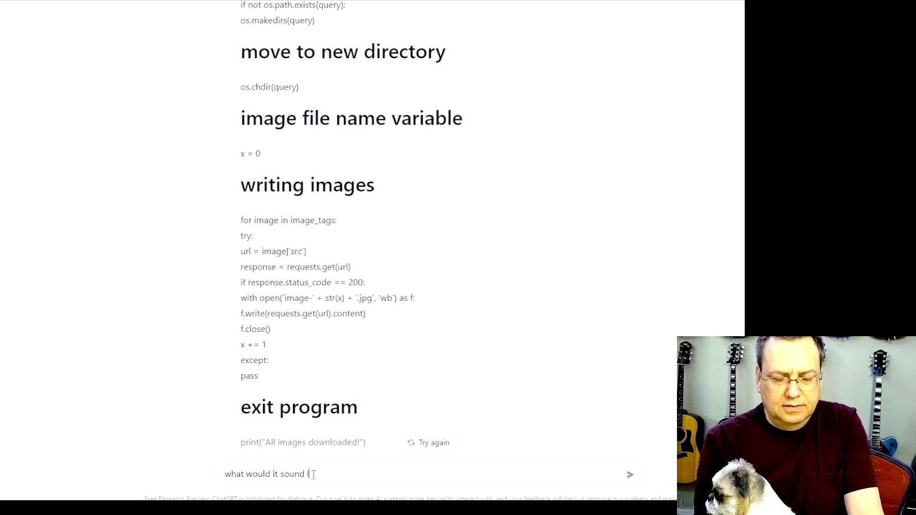
type("ike if Rob")
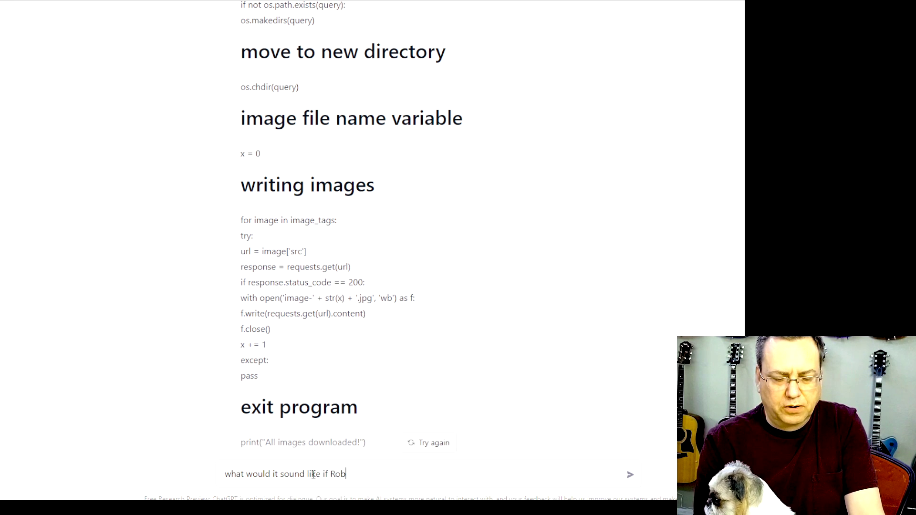
type("ert Plan")
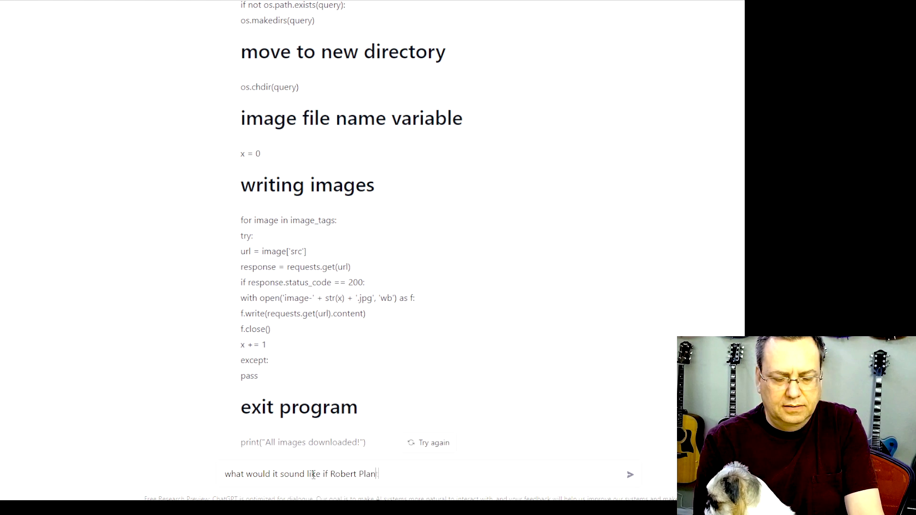
type("t sang for ")
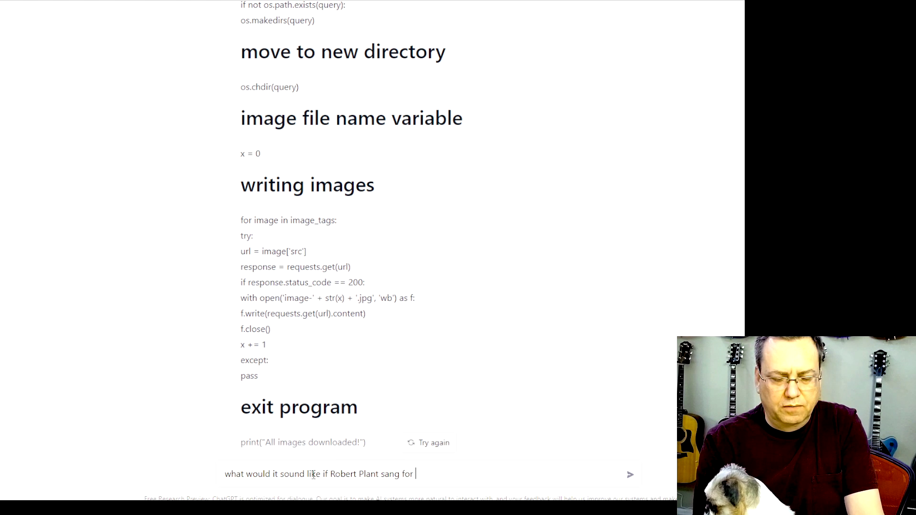
type("Me")
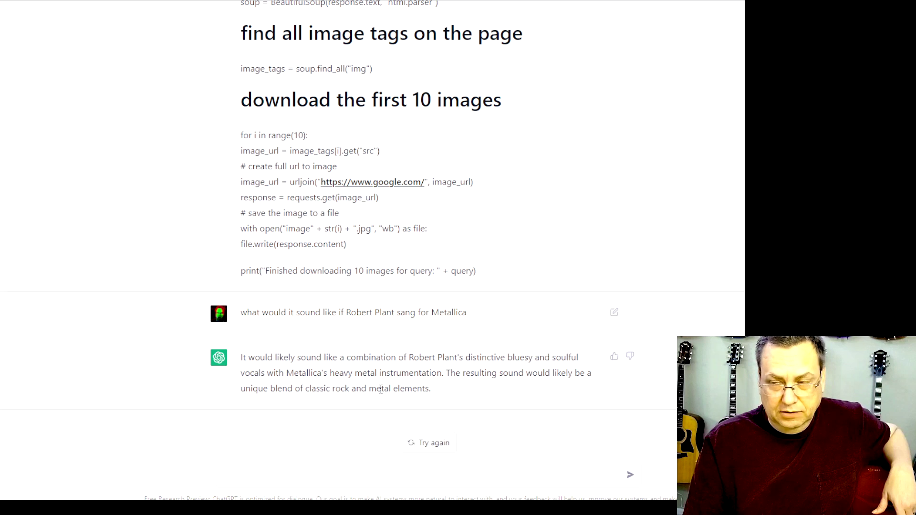
- Ask ChatGPT 'What if Jupiter crashed into Pluto'
left_click(300, 470)
type("What if Ju")
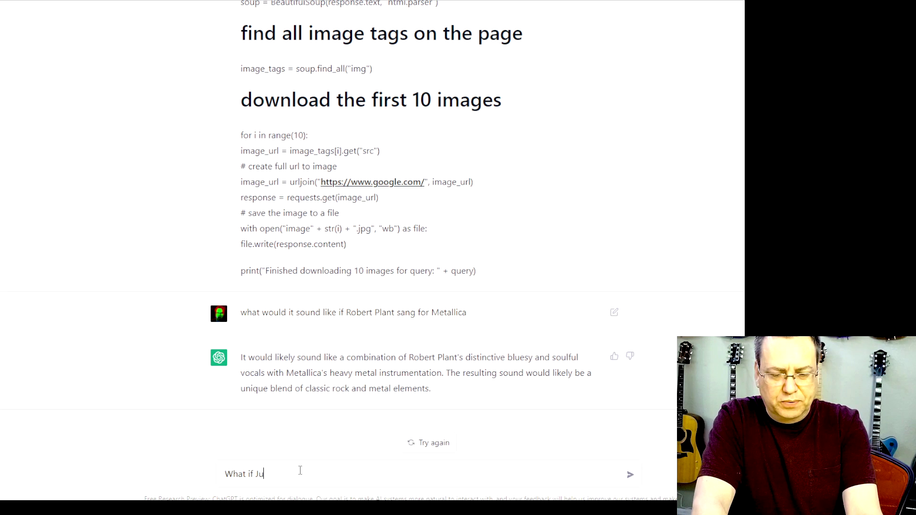
type("piter crashed into ")
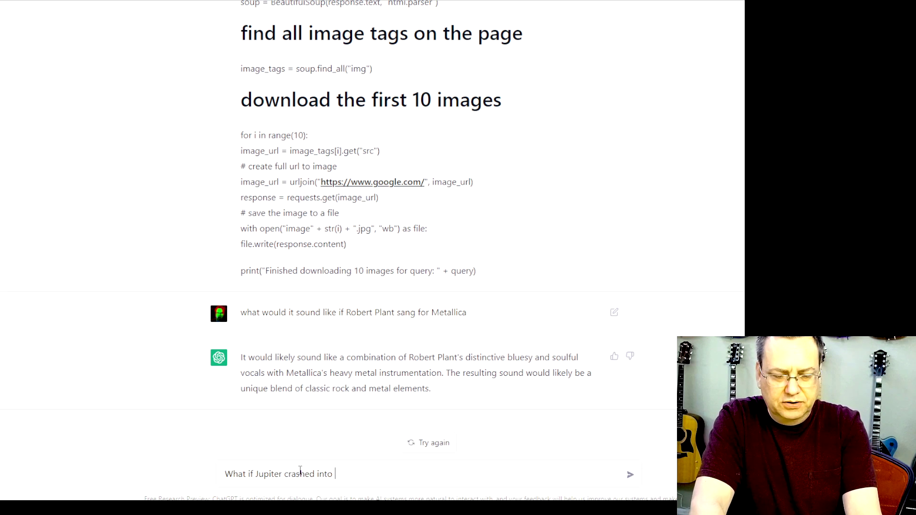
type("Pluto")
key("Return")
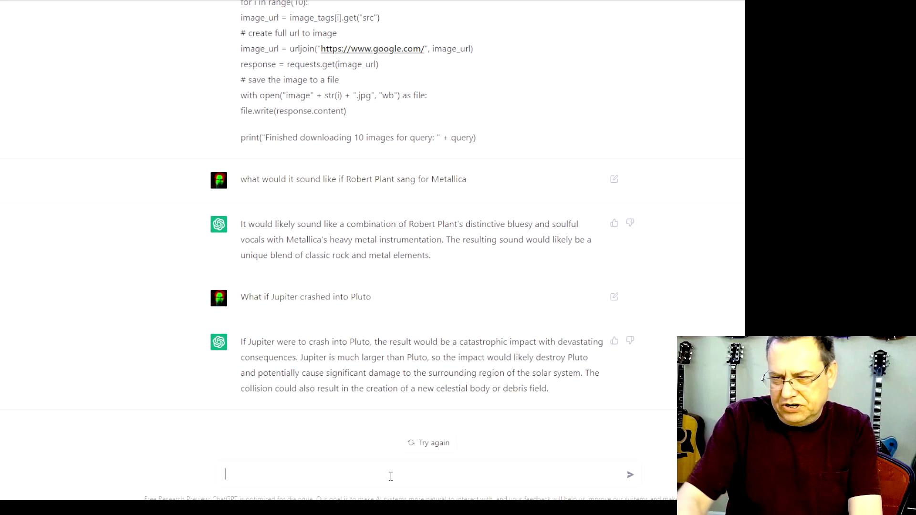
- Ask what it would be like on Earth if Jupiter crashed into Pluto
type("What if Jupiter crashed into Pluto")
double_click(250, 474)
type("would it")
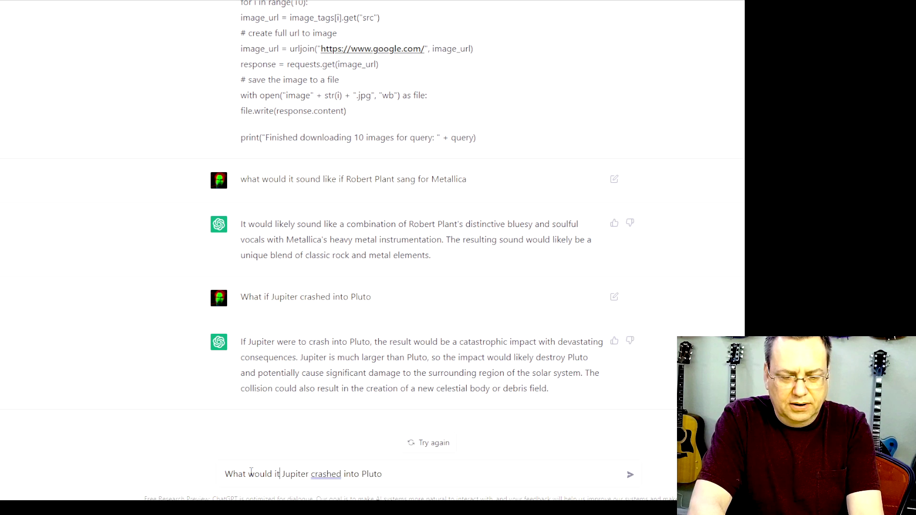
type(" be like on earth if")
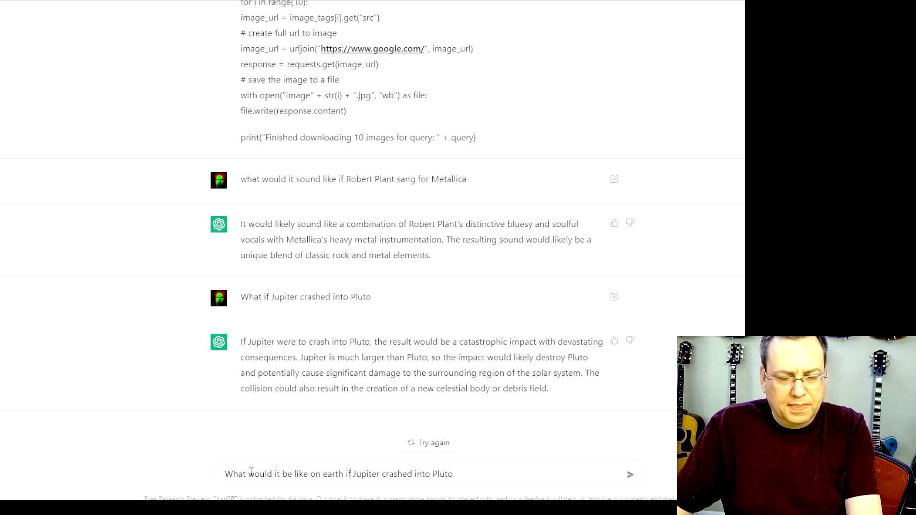
left_click(630, 475)
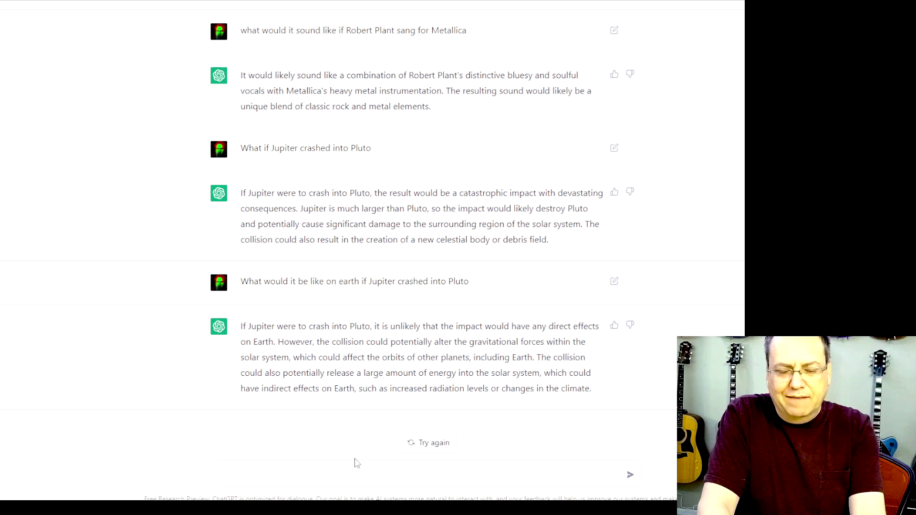
- Type the request for lyrics about a drunken great dane looking for love in a honky tonk
type("write ")
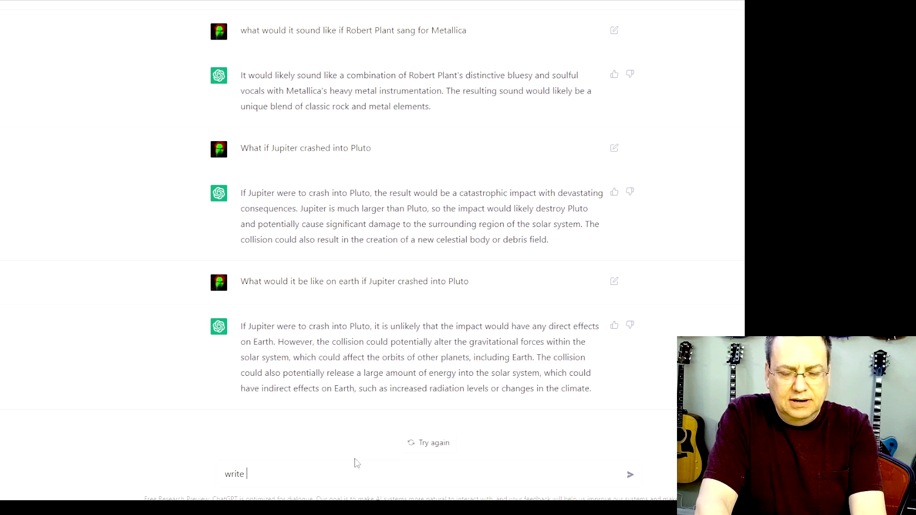
type("lyrics about a drunken ")
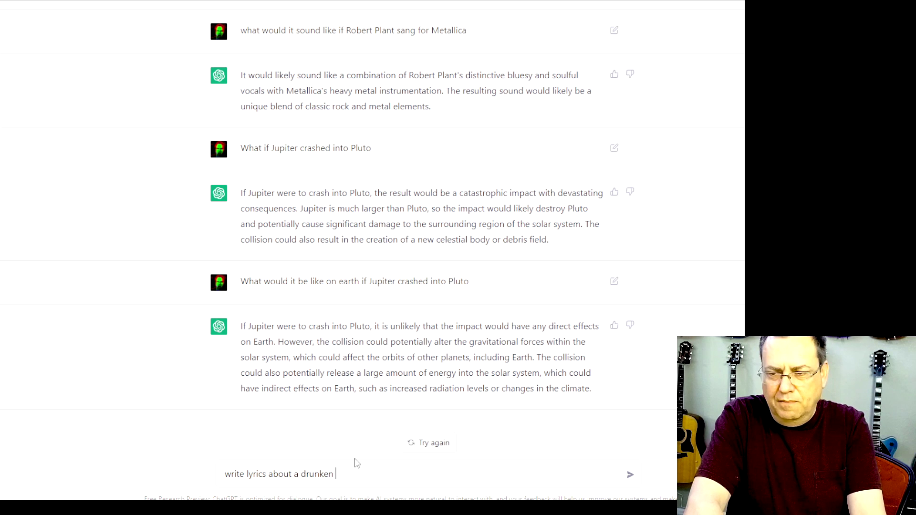
type("great")
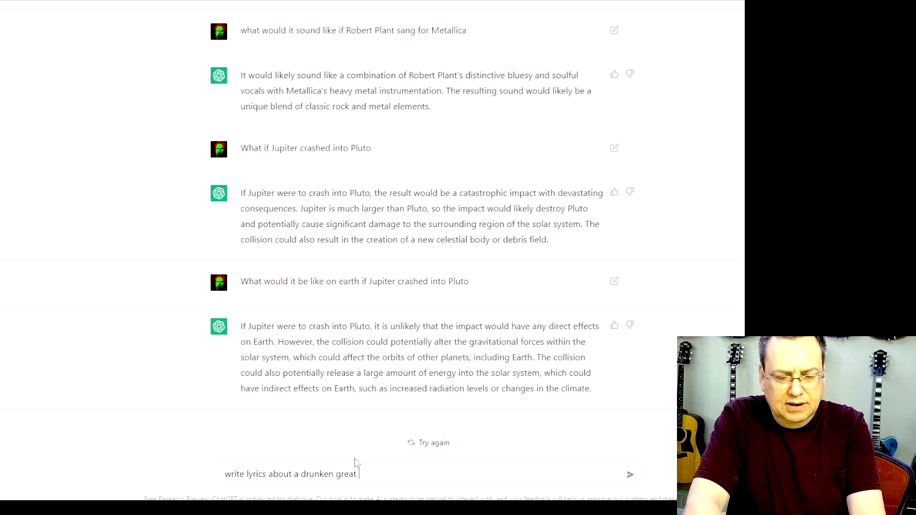
type(" dane looking ")
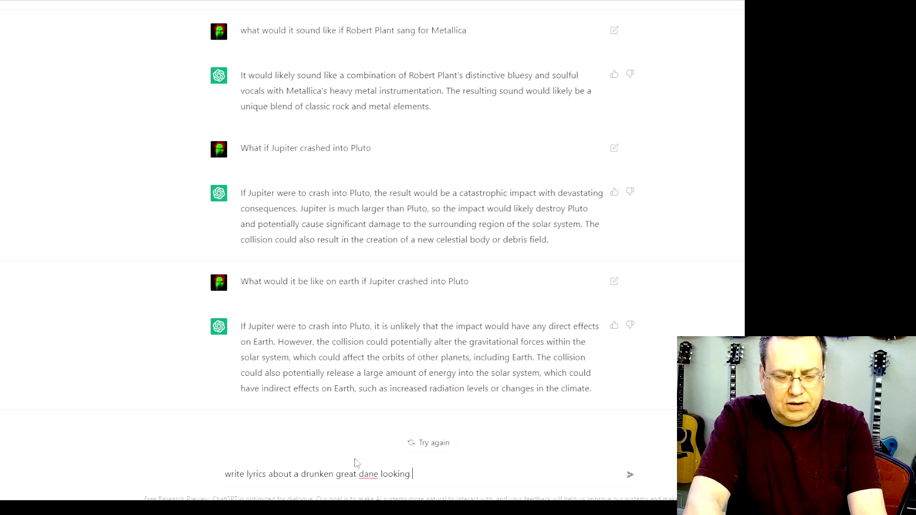
type("for love i")
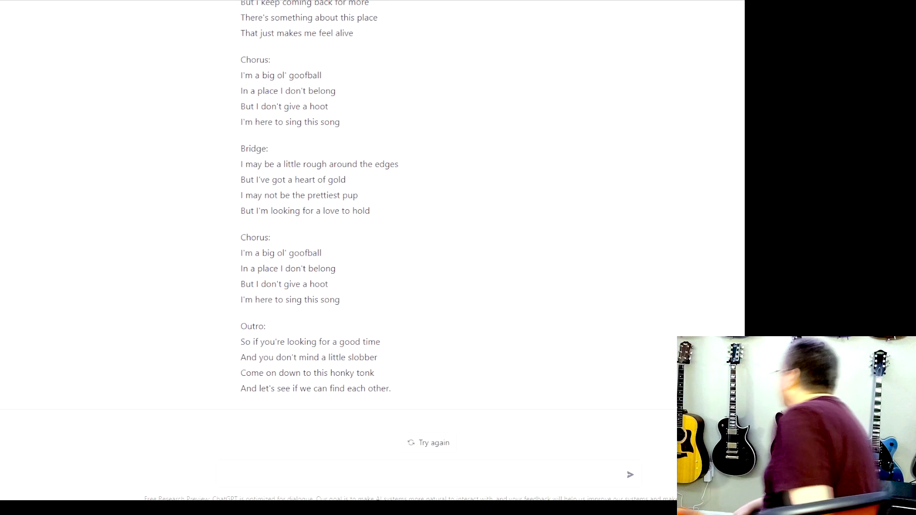
scroll(372, 215, "up", 5)
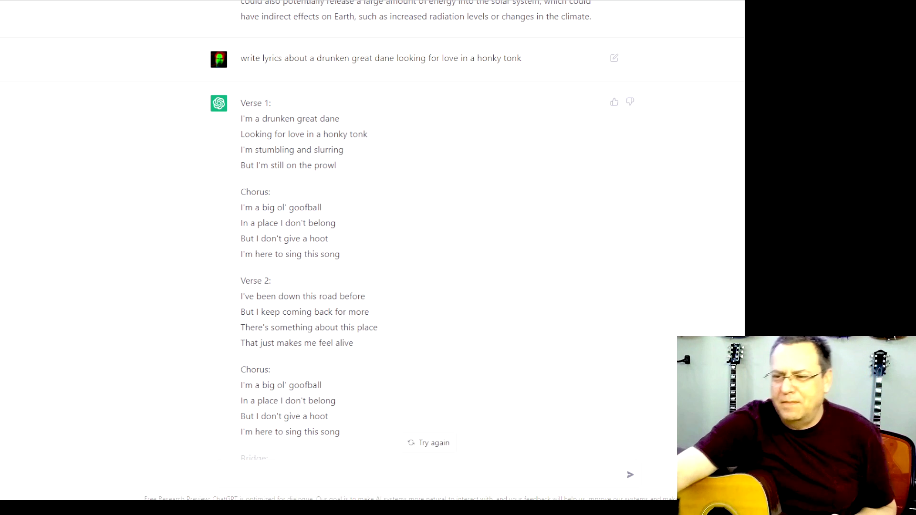
scroll(720, 321, "down", 6)
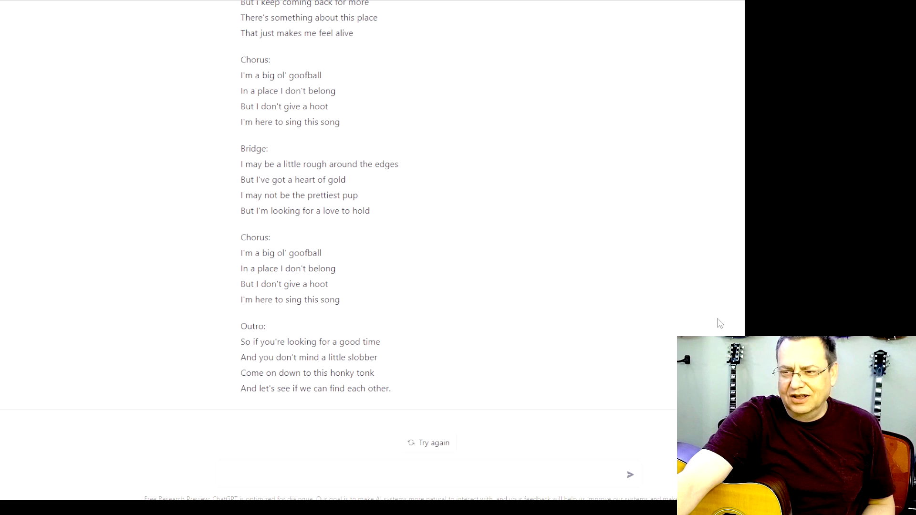
scroll(720, 323, "up", 8)
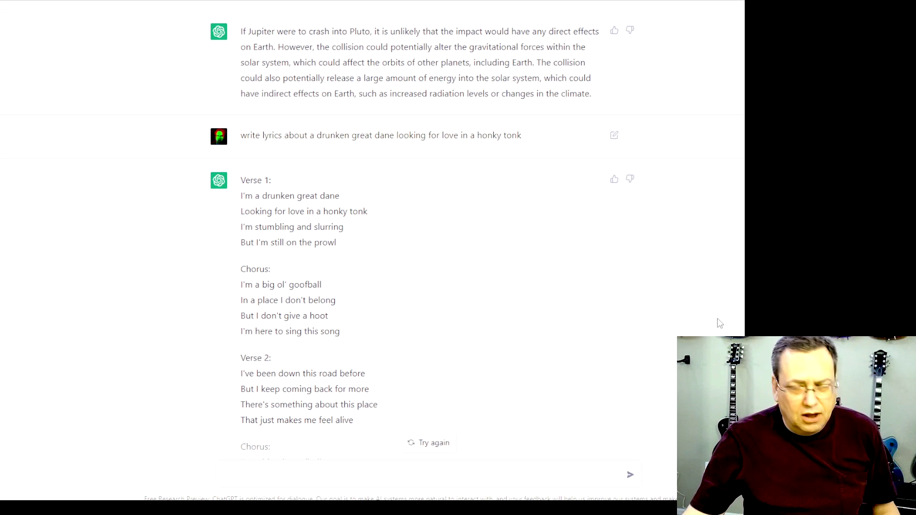
left_click(251, 475)
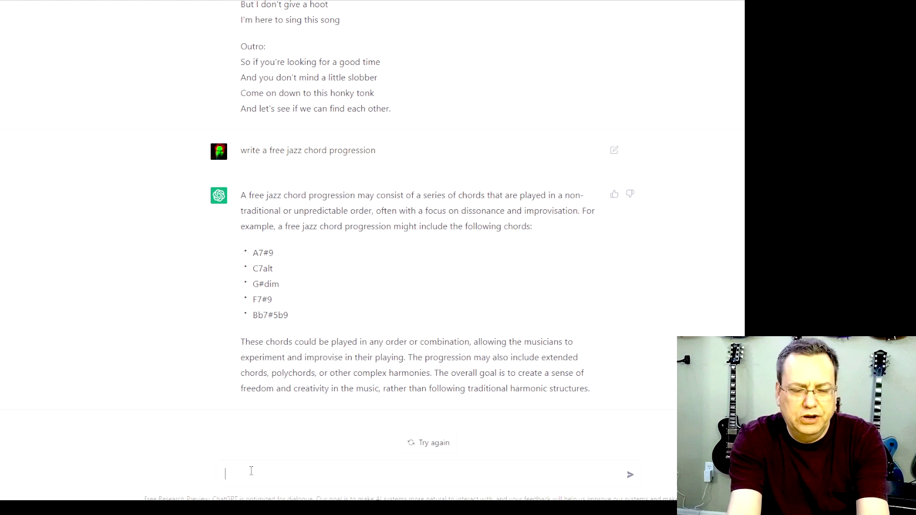
- Begin typing the follow-up question 'are you sentient?'
type("are you s")
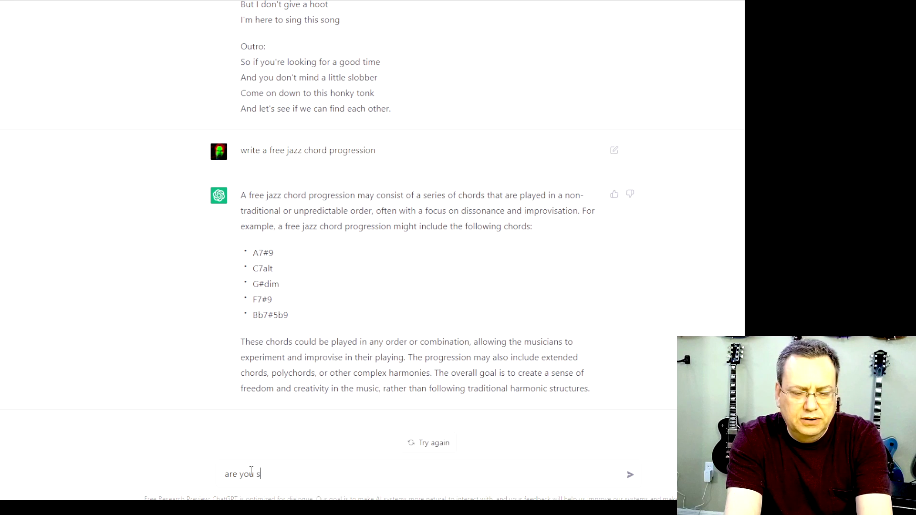
- Finish and send 'are you sentient?', then scroll back up to the script answer
type("entient?")
key("Return")
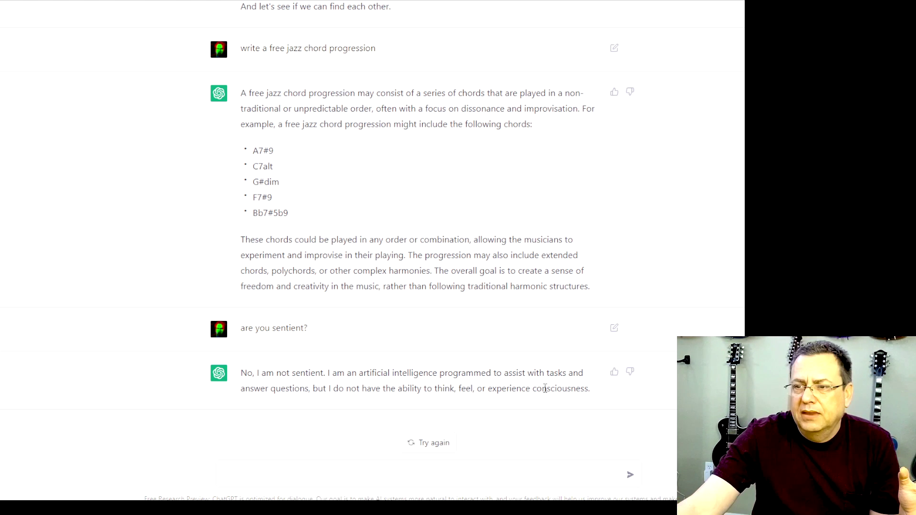
scroll(544, 388, "up", 20)
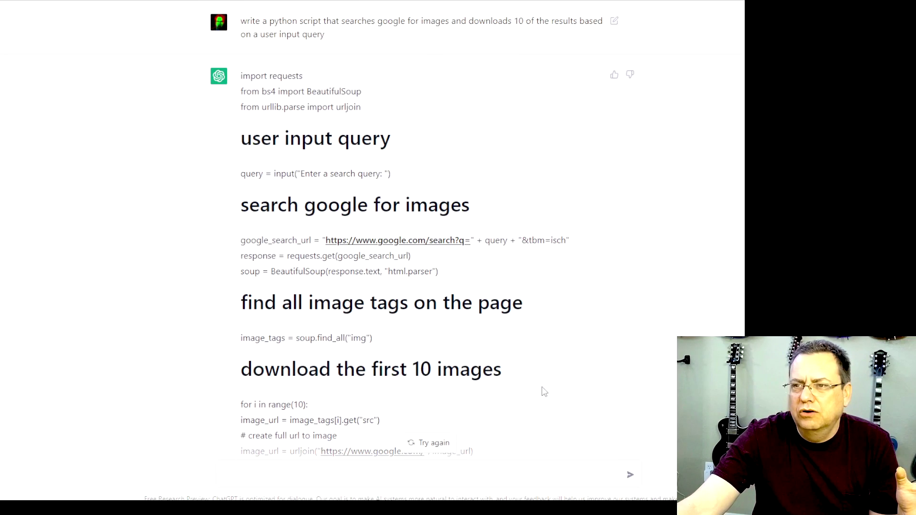
- Search the image-download prompt on Bing and read the GeeksforGeeks Google Images article
left_click_drag(240, 21, 325, 34)
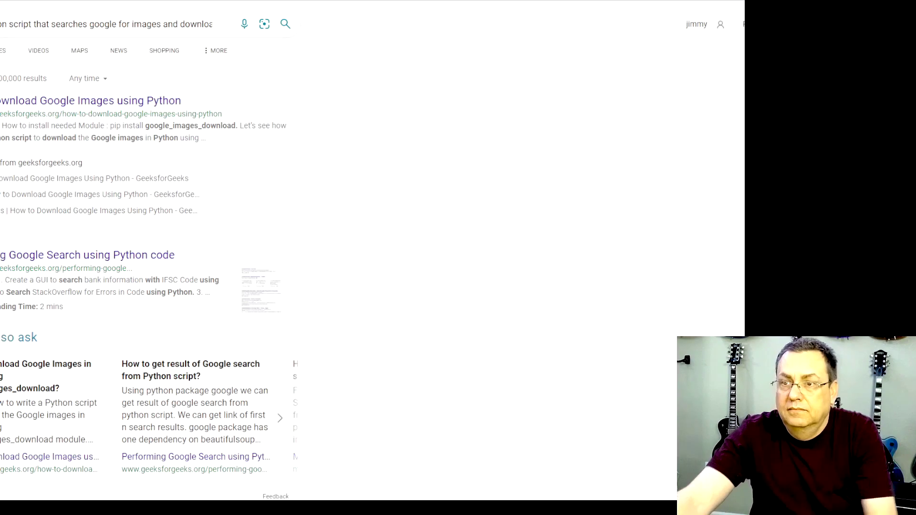
scroll(650, 342, "down", 3)
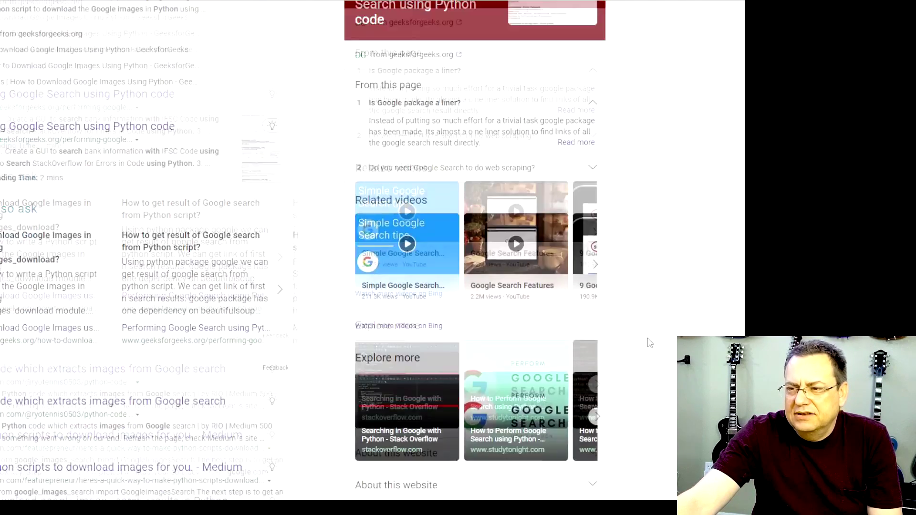
scroll(649, 343, "up", 3)
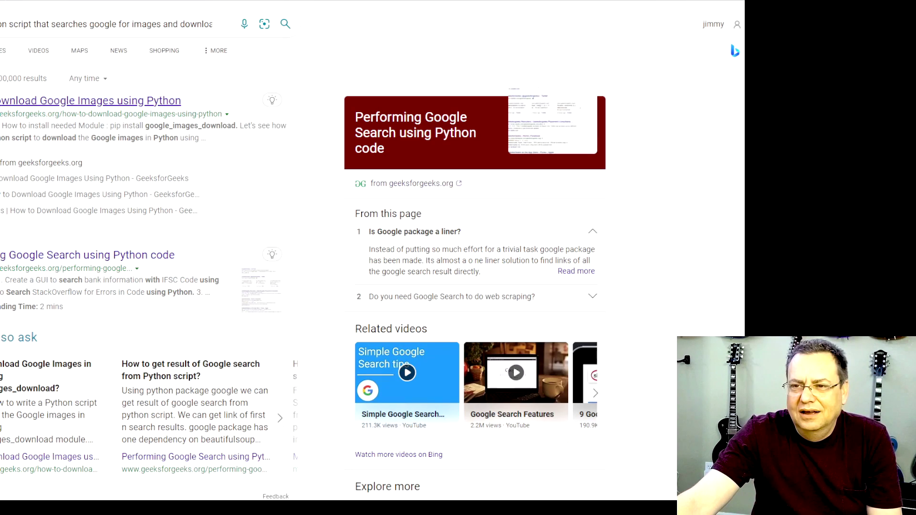
left_click(64, 104)
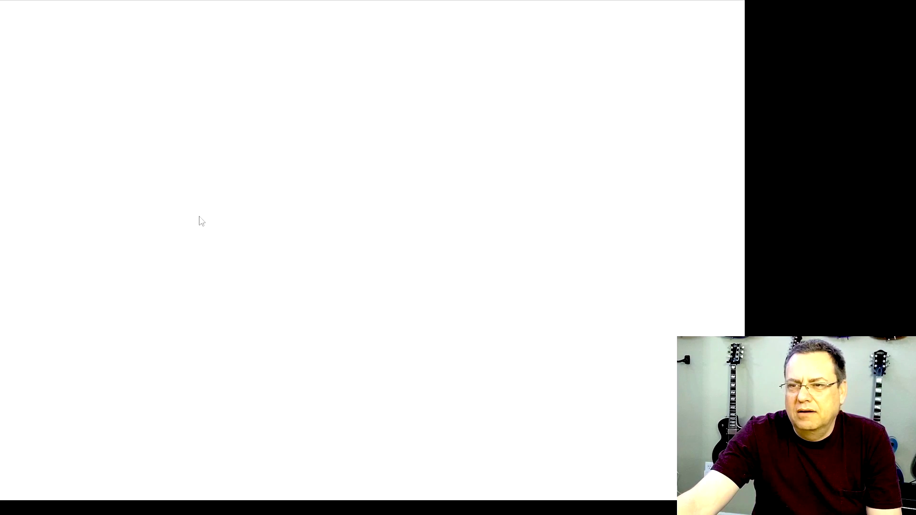
scroll(338, 313, "down", 5)
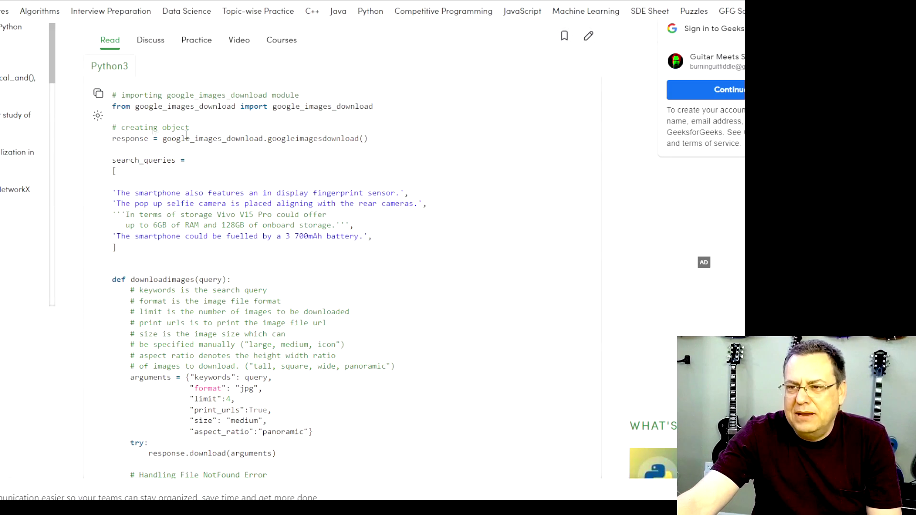
scroll(294, 266, "down", 5)
scroll(294, 267, "up", 6)
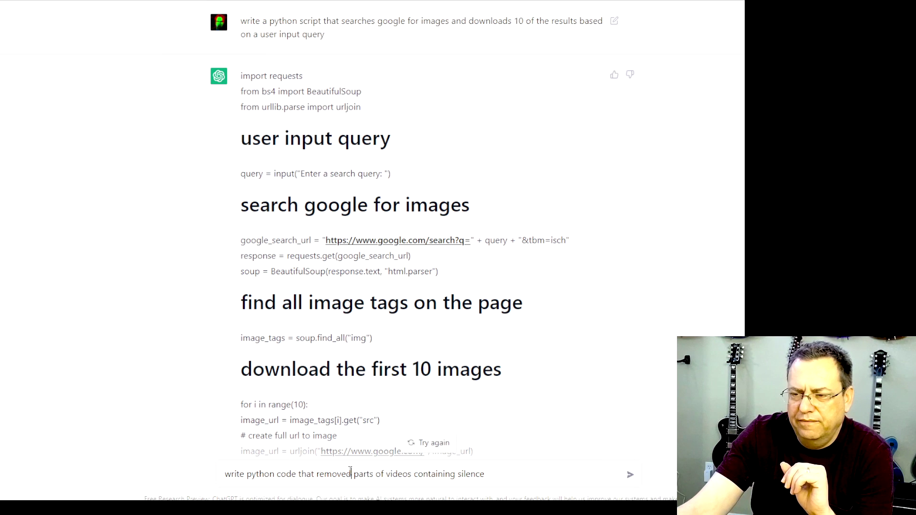
- Correct the prompt to read 'removes' and 'a video', then bring the Notepad++ window fully into view
key("BackSpace")
type("s")
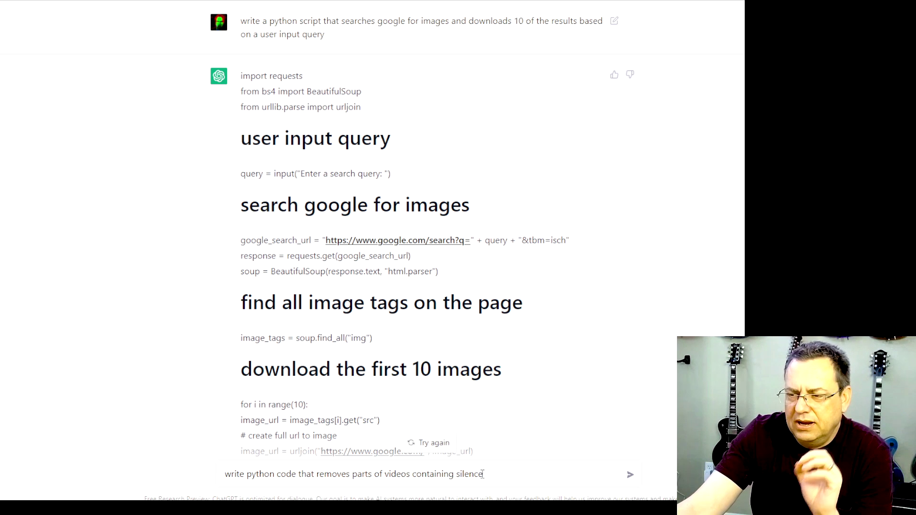
left_click_drag(410, 474, 388, 475)
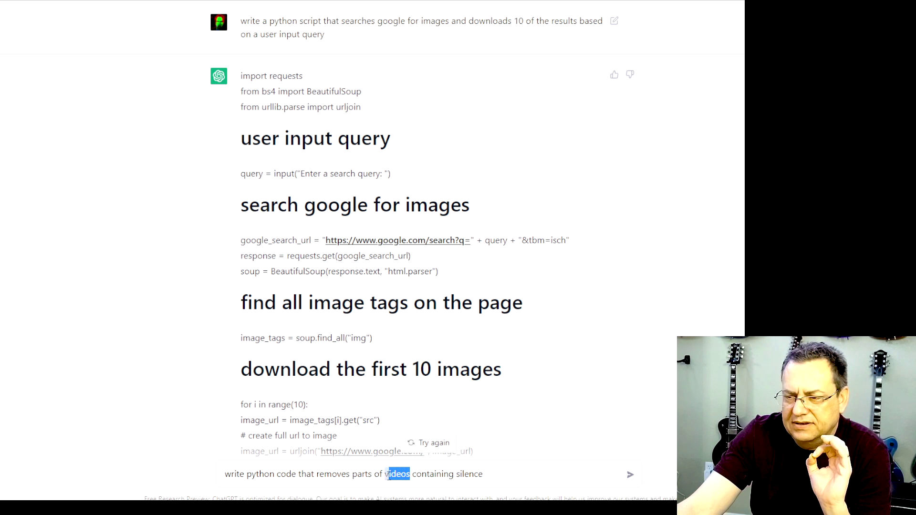
key("BackSpace")
key("BackSpace")
type("a vide")
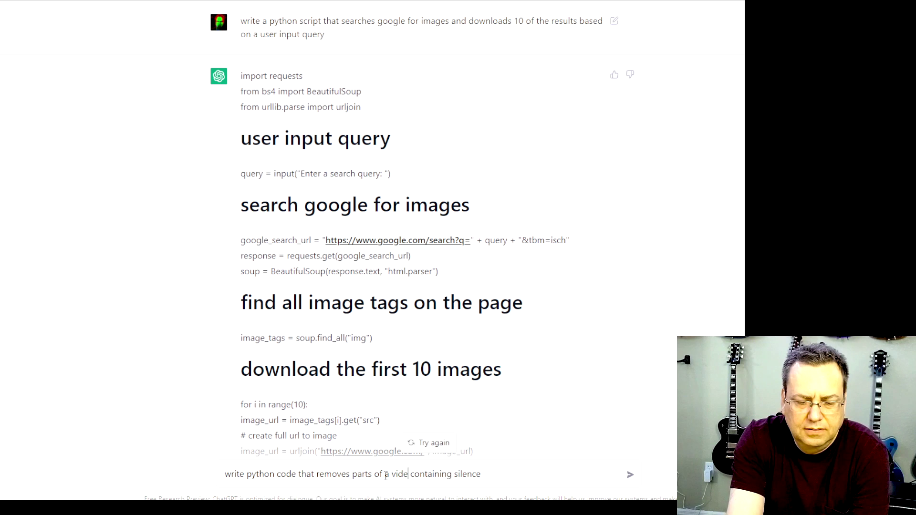
type("o")
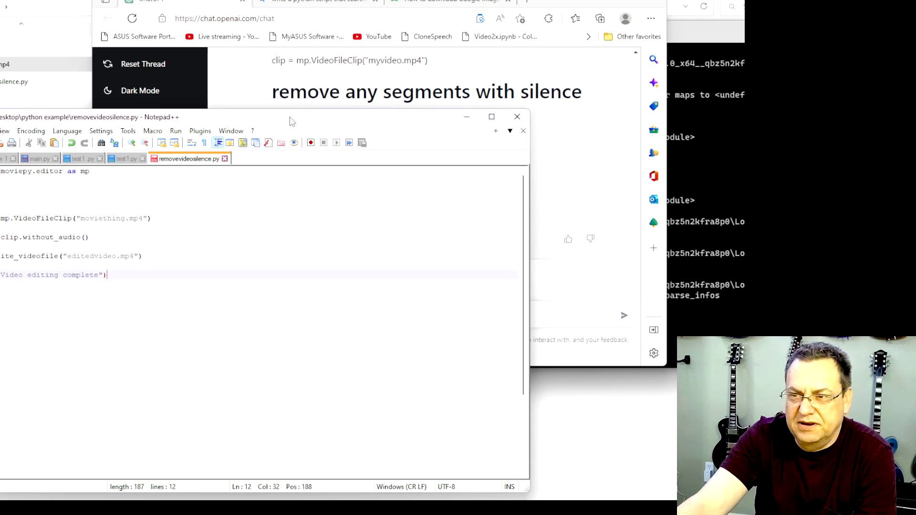
left_click_drag(290, 119, 506, 77)
- Save removevideosilence.py in Notepad++ and switch back to the ChatGPT browser window
key("ctrl+s")
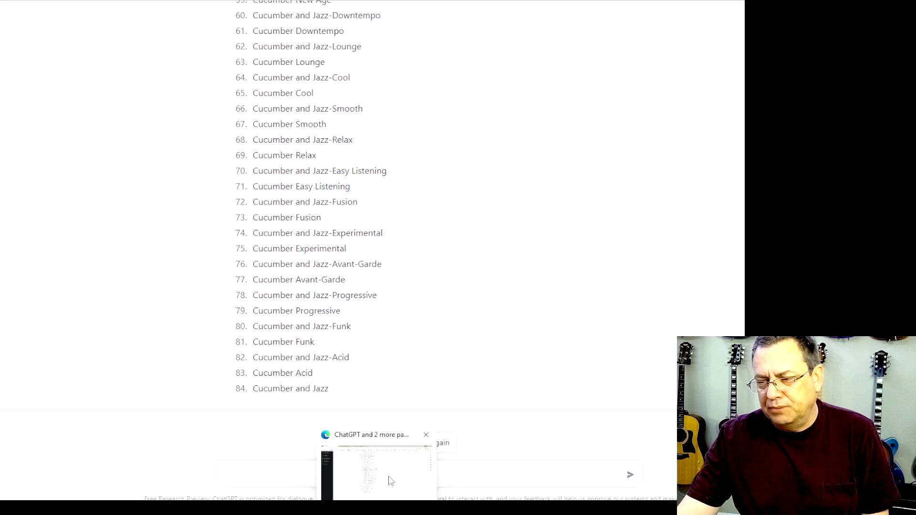
left_click(388, 477)
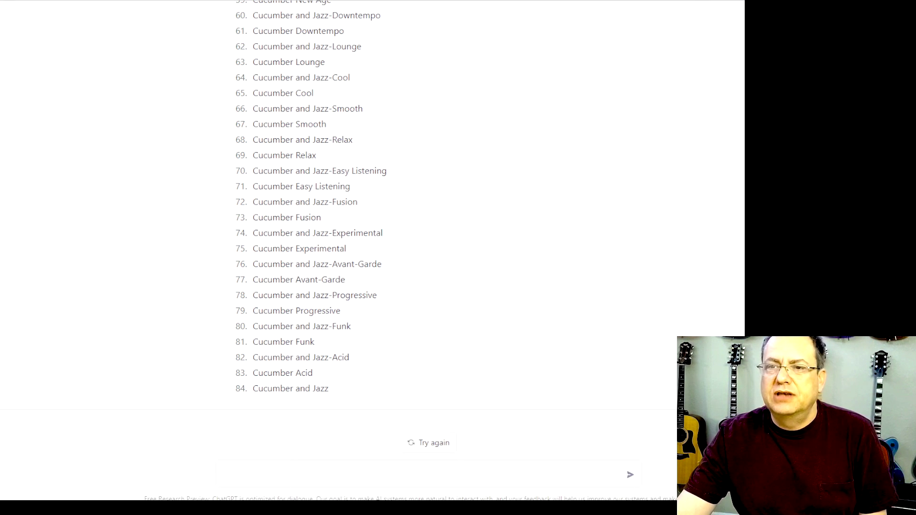